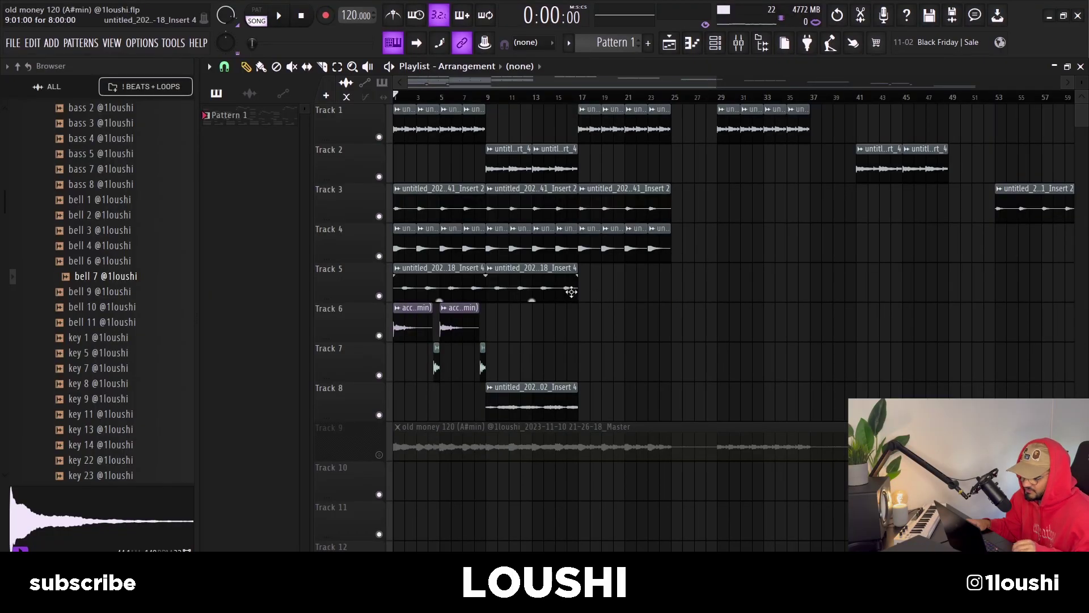
Clear the playlist clip selection and solo Track 1, muting Tracks 2–8.
{"action": "left_click", "coordinate": [721, 333]}
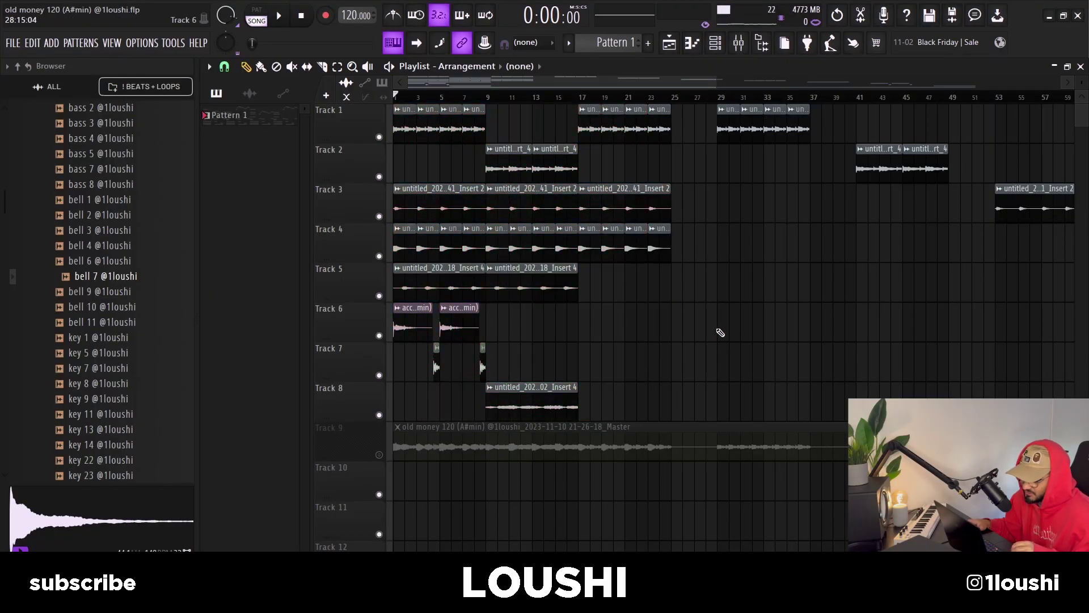
{"action": "right_click", "coordinate": [379, 136]}
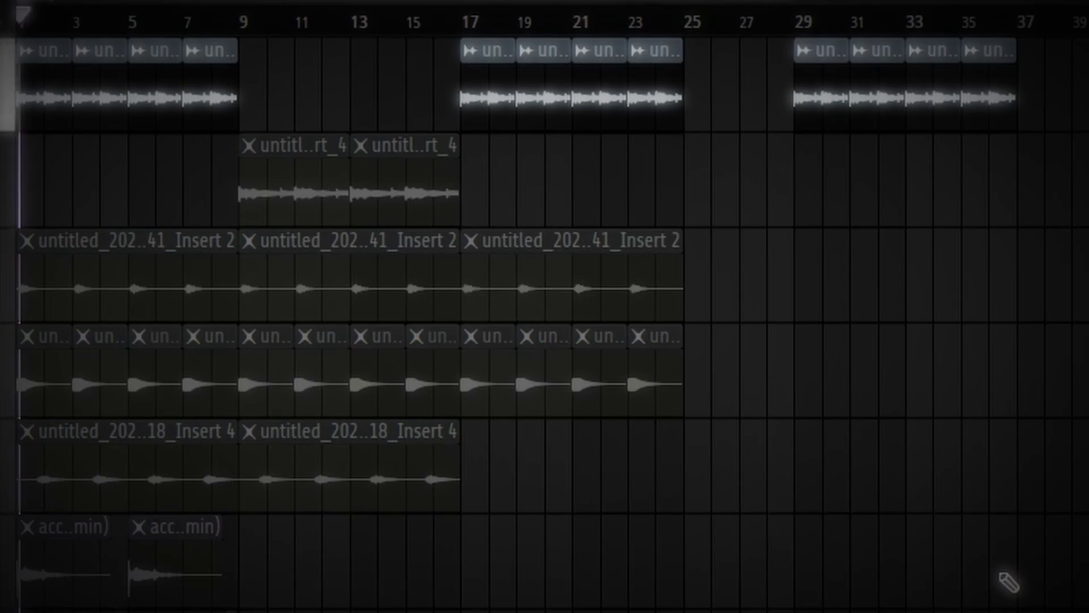
Play the arrangement with only Track 1 and the master bounce audible.
{"action": "key", "text": "space"}
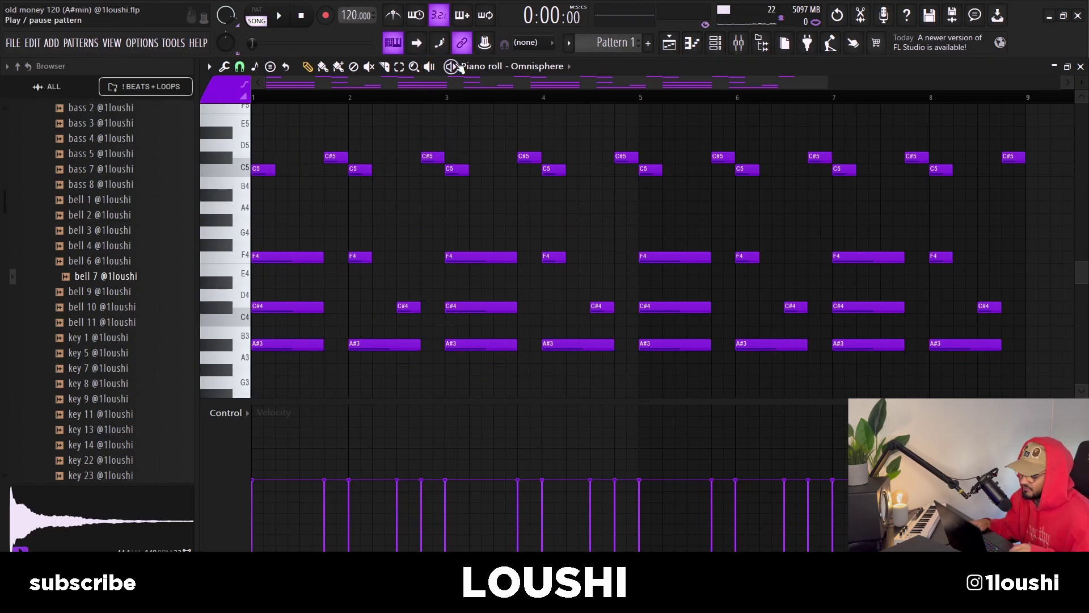
Copy the first F4, C#4, A#3 chord to bar 2, edit its F4 and A#3 notes, and play it back.
{"action": "key", "text": "space"}
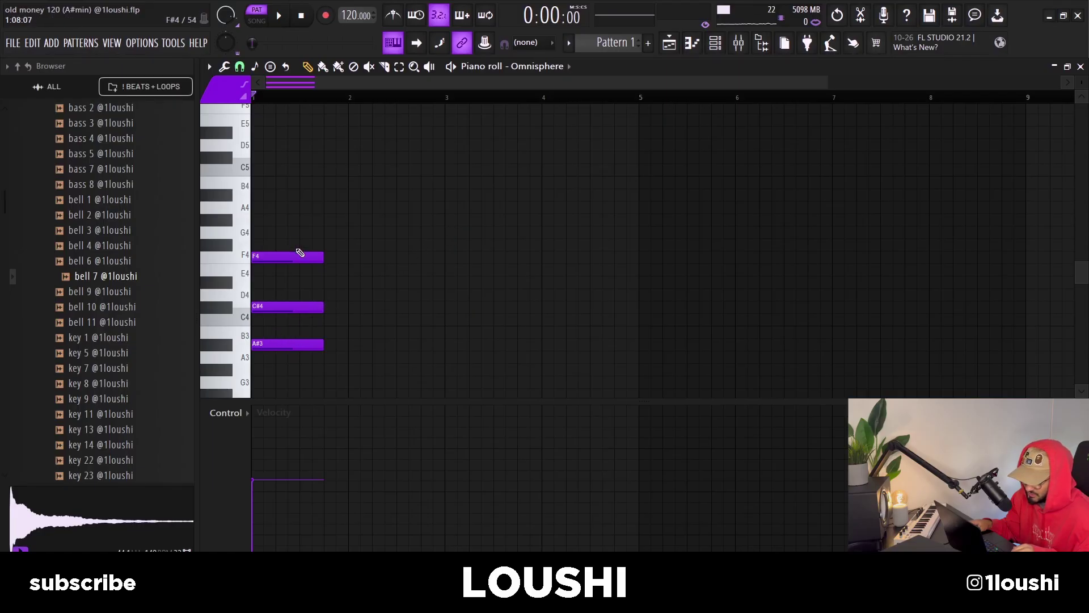
{"action": "key", "text": "space"}
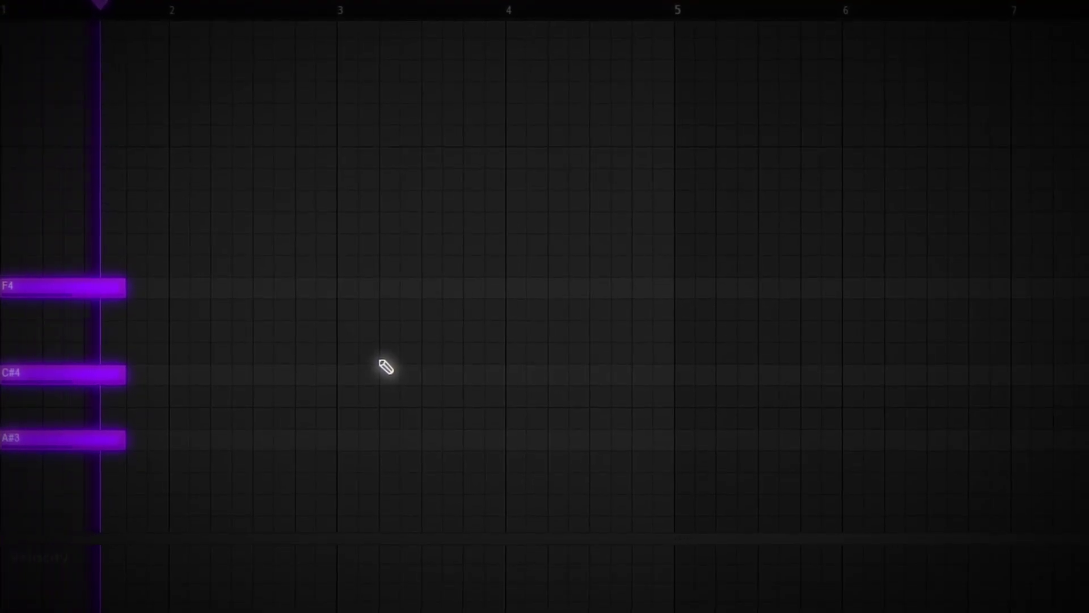
{"action": "left_click_drag", "start_coordinate": [376, 363], "coordinate": [380, 264]}
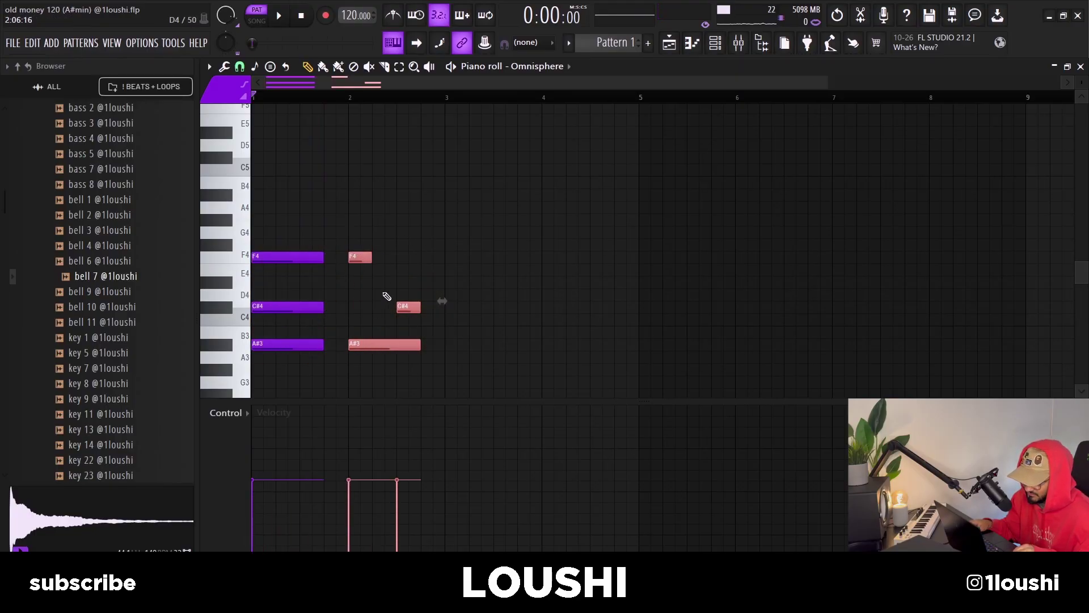
{"action": "left_click", "coordinate": [358, 301]}
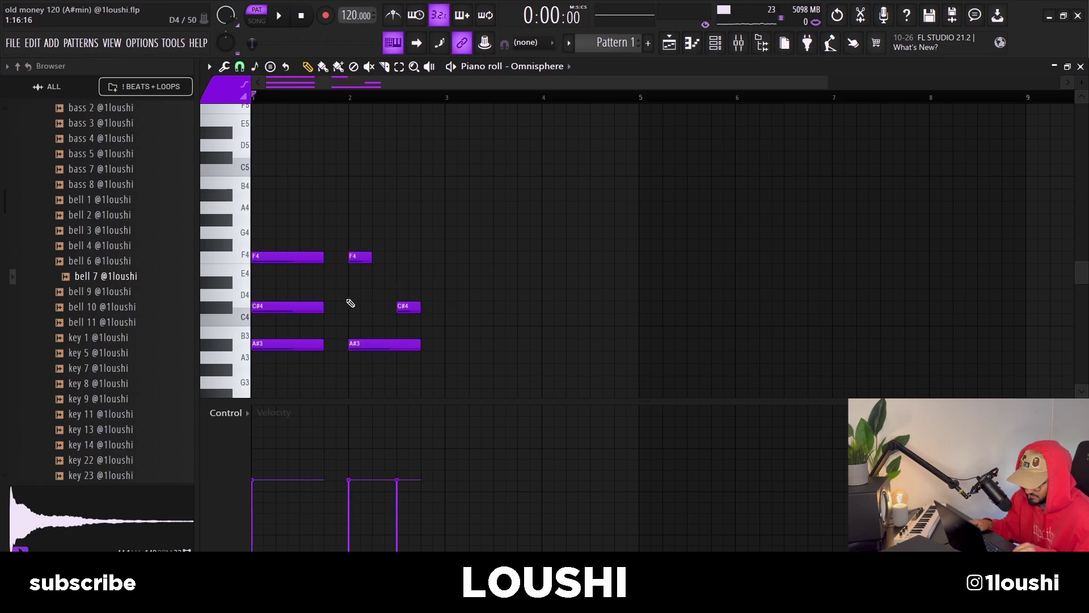
{"action": "left_click_drag", "start_coordinate": [353, 240], "coordinate": [352, 358]}
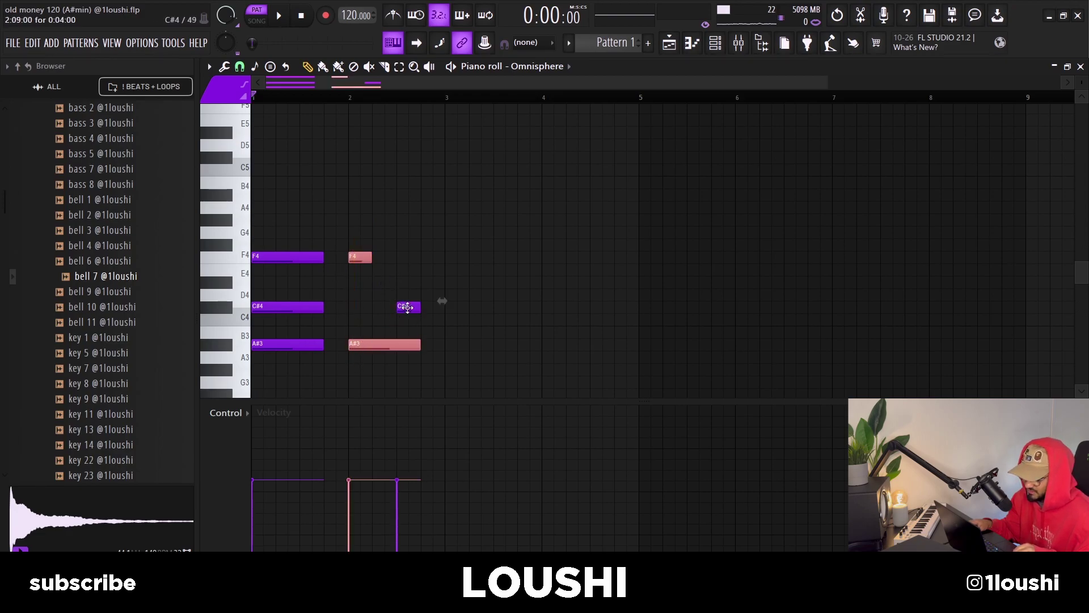
{"action": "left_click", "coordinate": [430, 267]}
{"action": "key", "text": "space"}
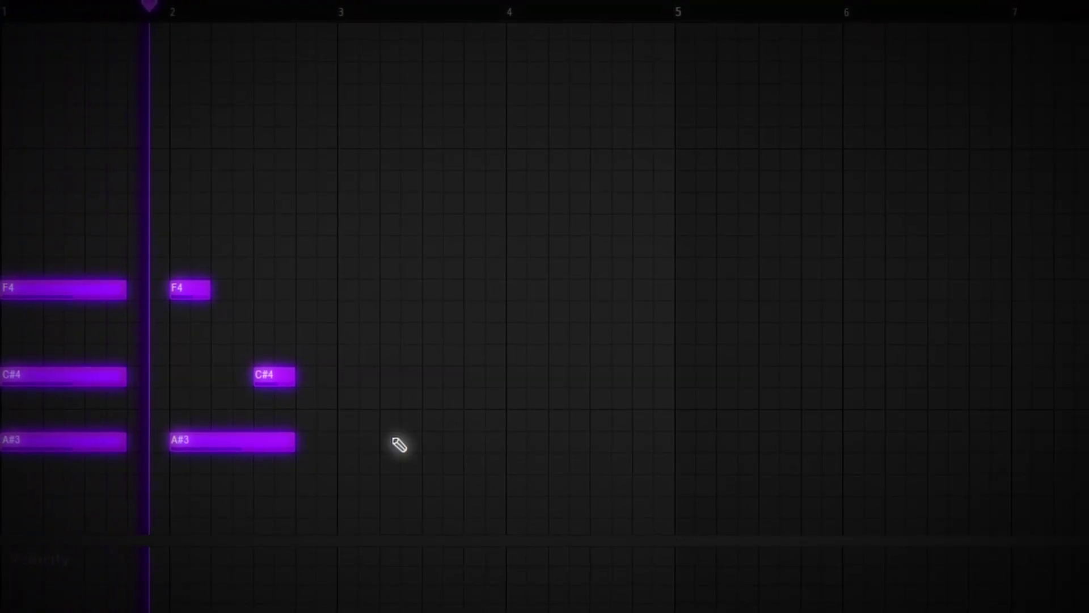
Duplicate the two-bar chord pattern repeatedly out to bar 9.
{"action": "key", "text": "ctrl+a"}
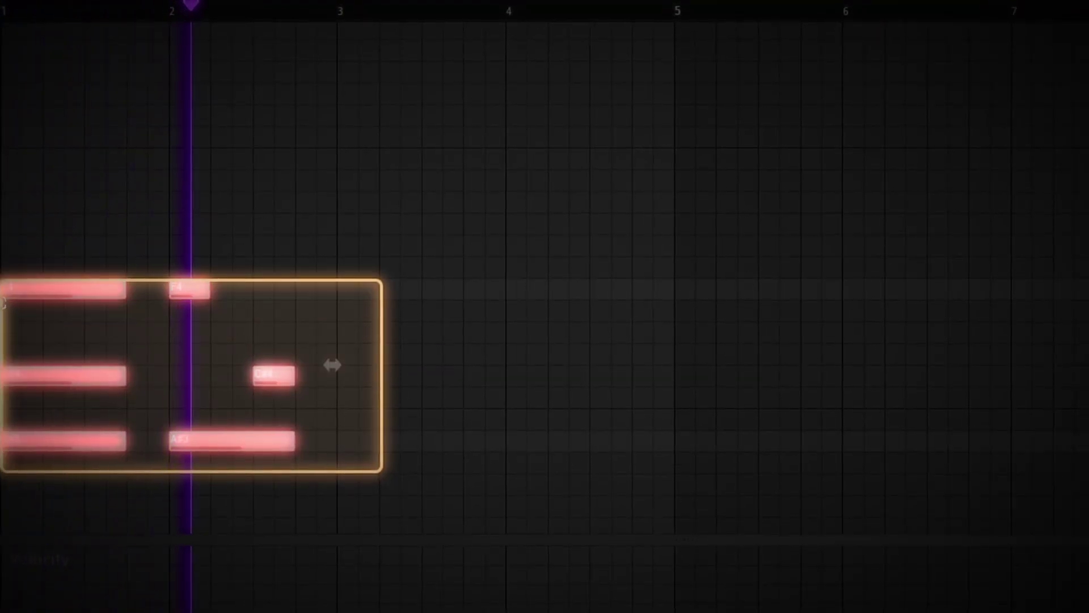
{"action": "key", "text": "ctrl+d"}
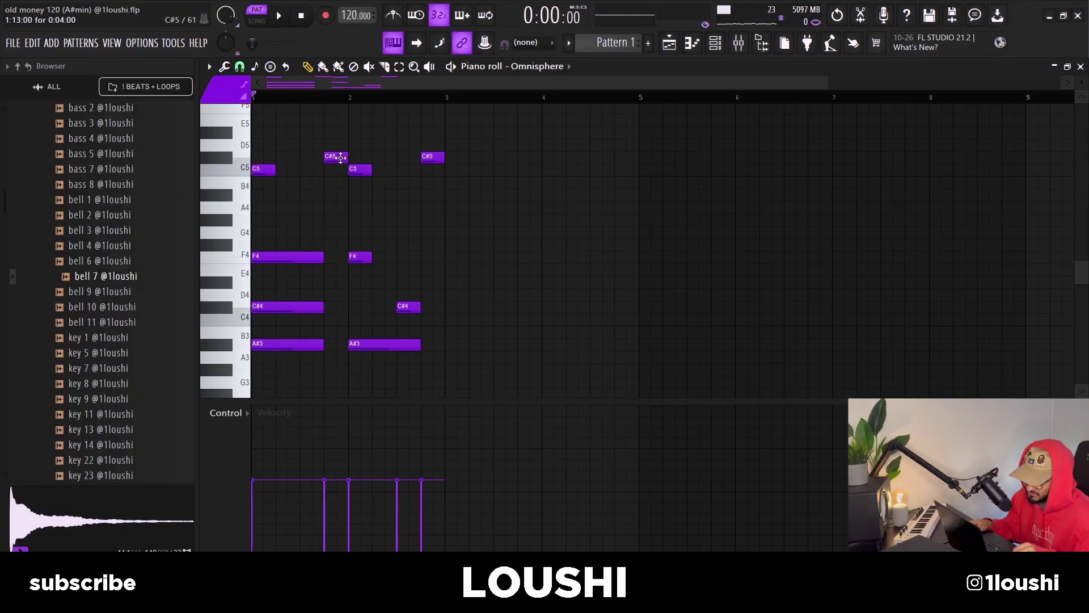
{"action": "key", "text": "ctrl+b"}
{"action": "key", "text": "ctrl+b"}
{"action": "key", "text": "ctrl+b"}
{"action": "key", "text": "ctrl+d"}
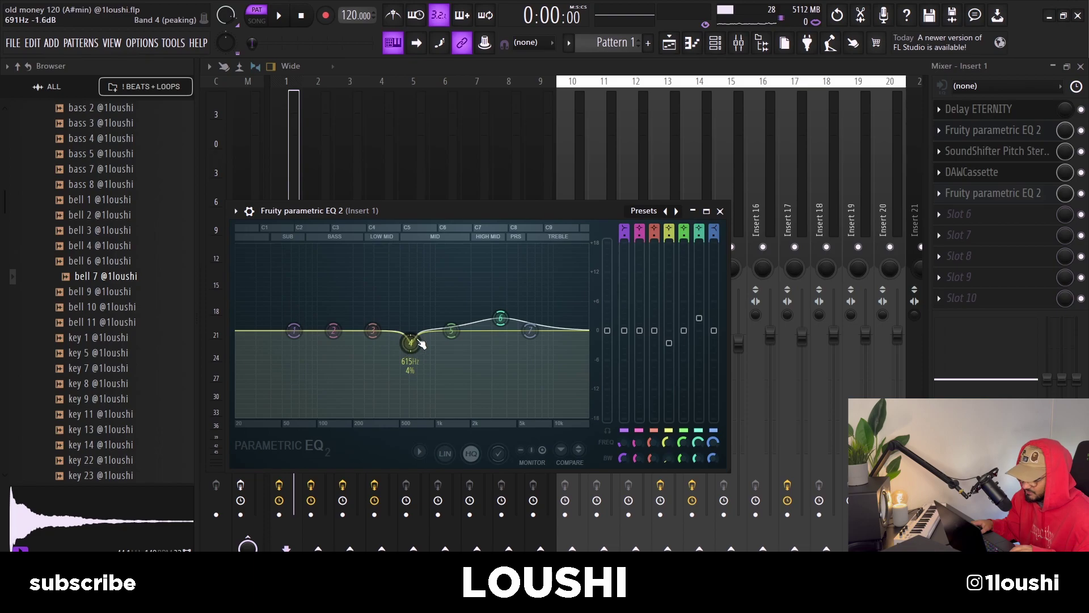
Switch from Insert 1's EQ to SoundShifter, then nudge the DAWCassette window upward.
{"action": "left_click", "coordinate": [999, 158]}
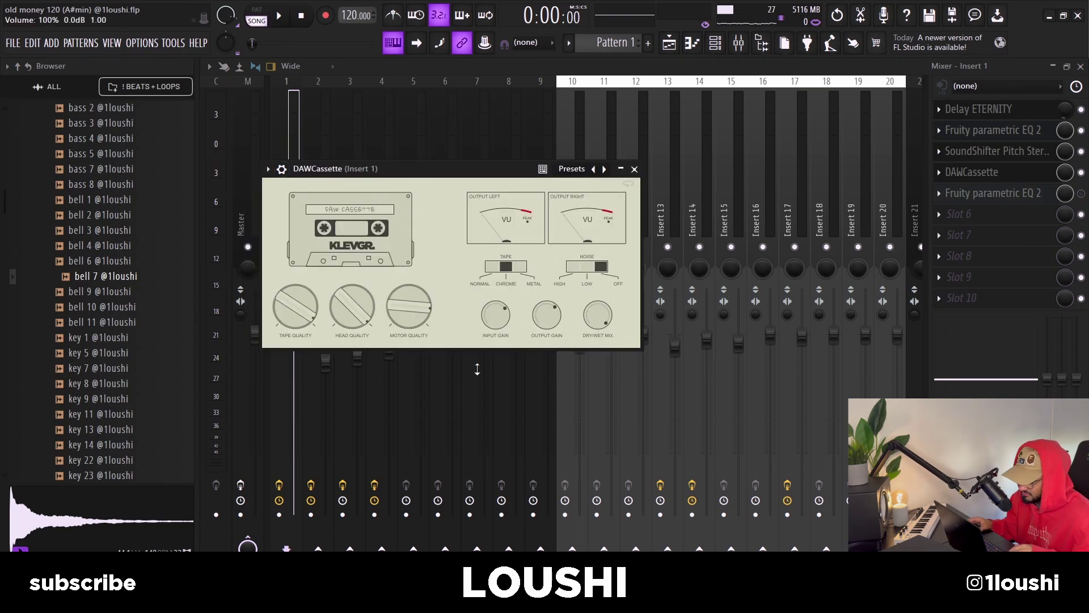
{"action": "left_click_drag", "start_coordinate": [441, 166], "coordinate": [441, 151]}
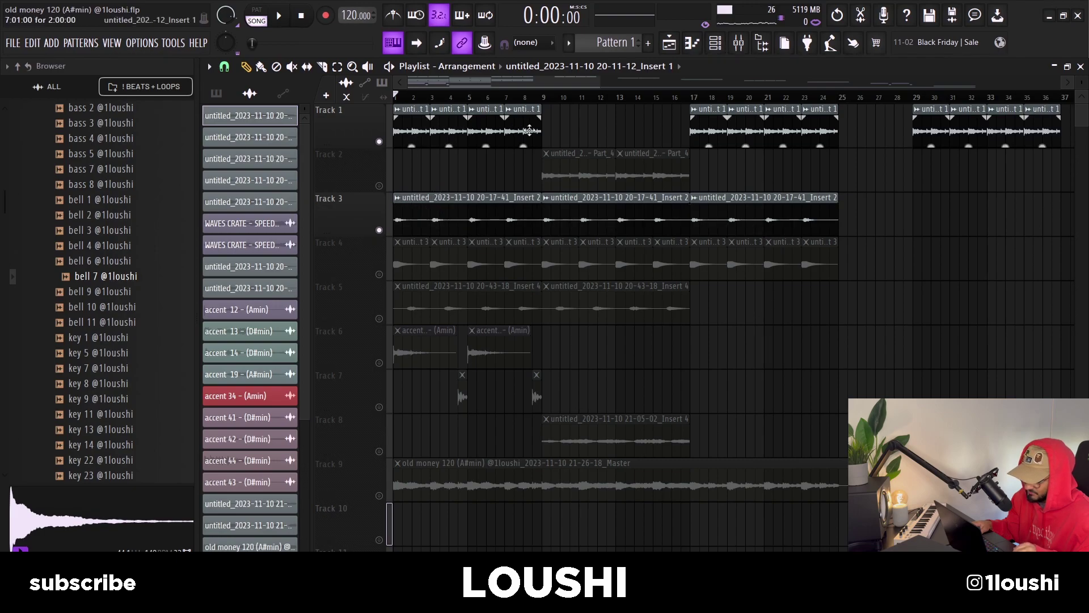
Open Track 3's Analog Lab V clip and browse to the 1 HZE - DARKNESS sound bank.
{"action": "left_click", "coordinate": [415, 212]}
{"action": "double_click", "coordinate": [414, 212]}
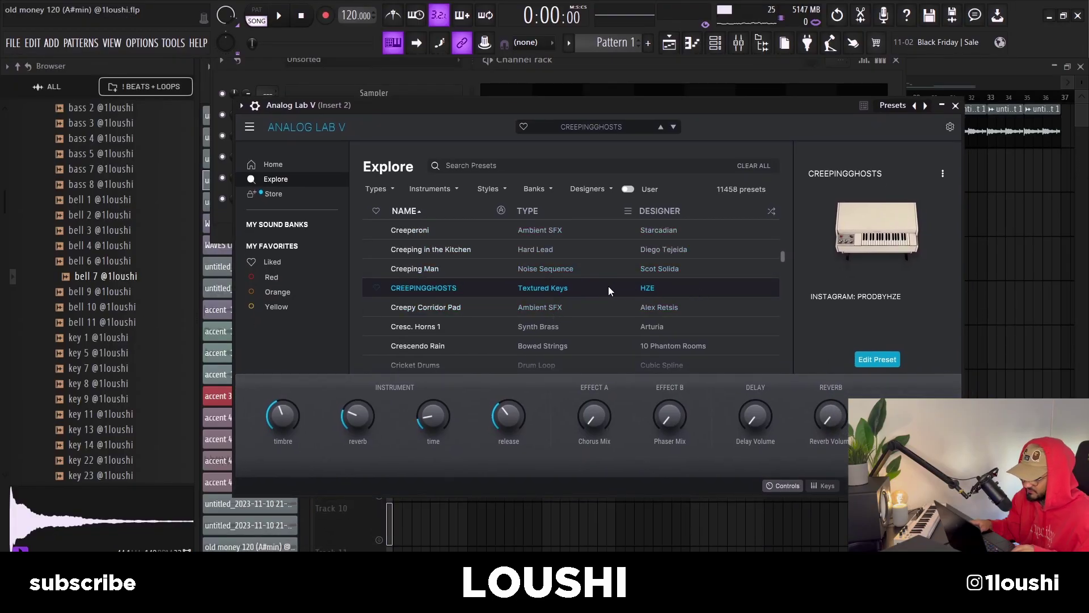
{"action": "left_click", "coordinate": [294, 224]}
{"action": "left_click", "coordinate": [490, 221]}
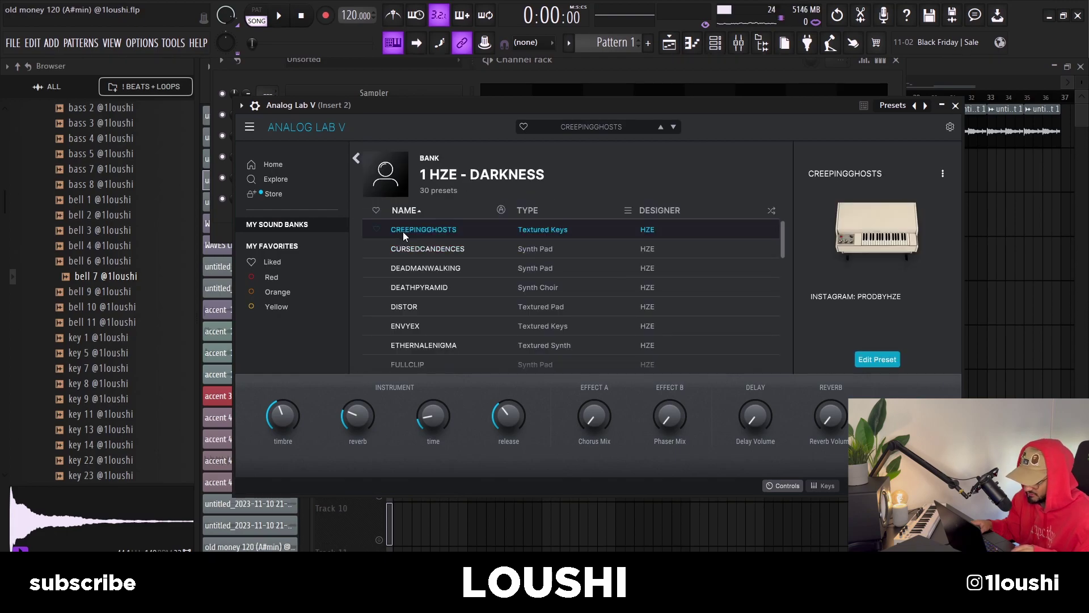
View Analog Lab V's notes in the piano roll, step through the chords, and play the pattern.
{"action": "key", "text": "F7"}
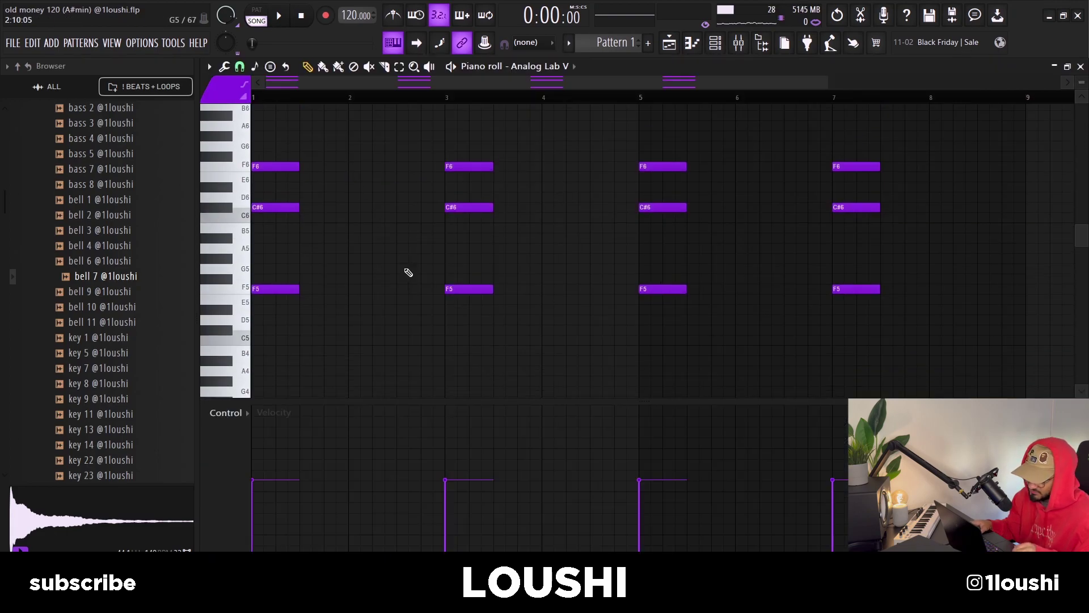
{"action": "left_click_drag", "start_coordinate": [340, 334], "coordinate": [267, 146]}
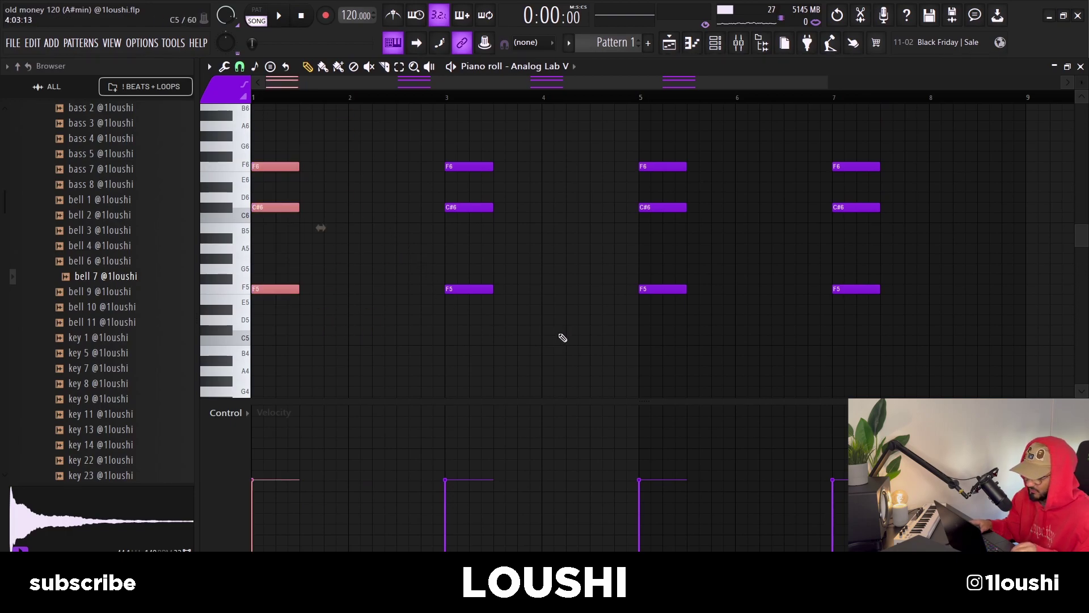
{"action": "key", "text": "ctrl+b"}
{"action": "key", "text": "ctrl+b"}
{"action": "left_click", "coordinate": [769, 228]}
{"action": "key", "text": "space"}
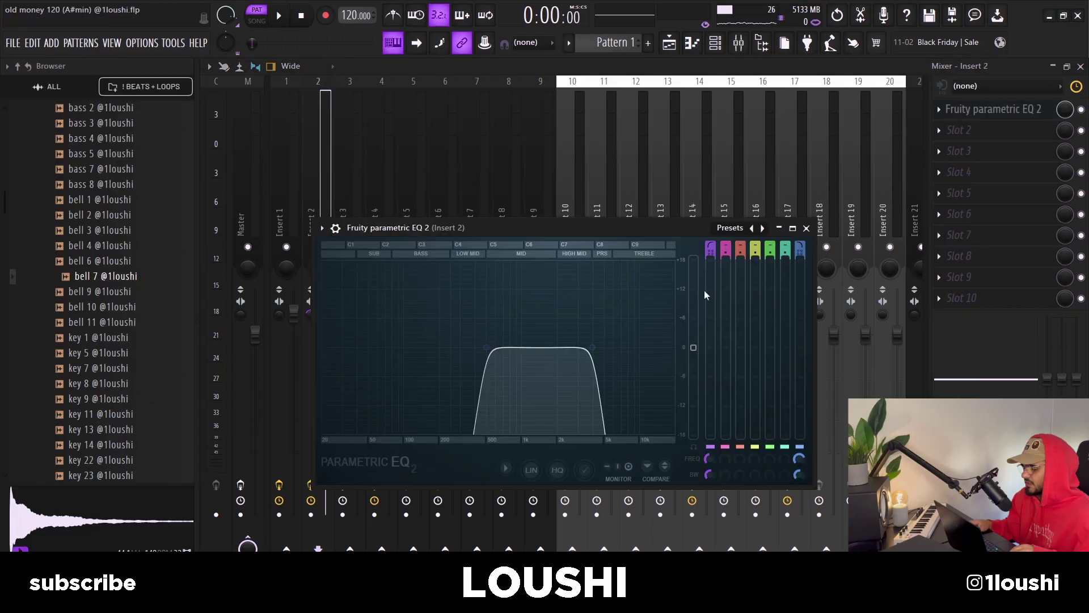
Set Insert 2's Fruity parametric EQ 2 low-pass cutoff to about 3.4 kHz.
{"action": "mouse_move", "coordinate": [590, 349]}
{"action": "left_mouse_down"}
{"action": "mouse_move", "coordinate": [627, 358]}
{"action": "mouse_move", "coordinate": [587, 356]}
{"action": "left_mouse_up"}
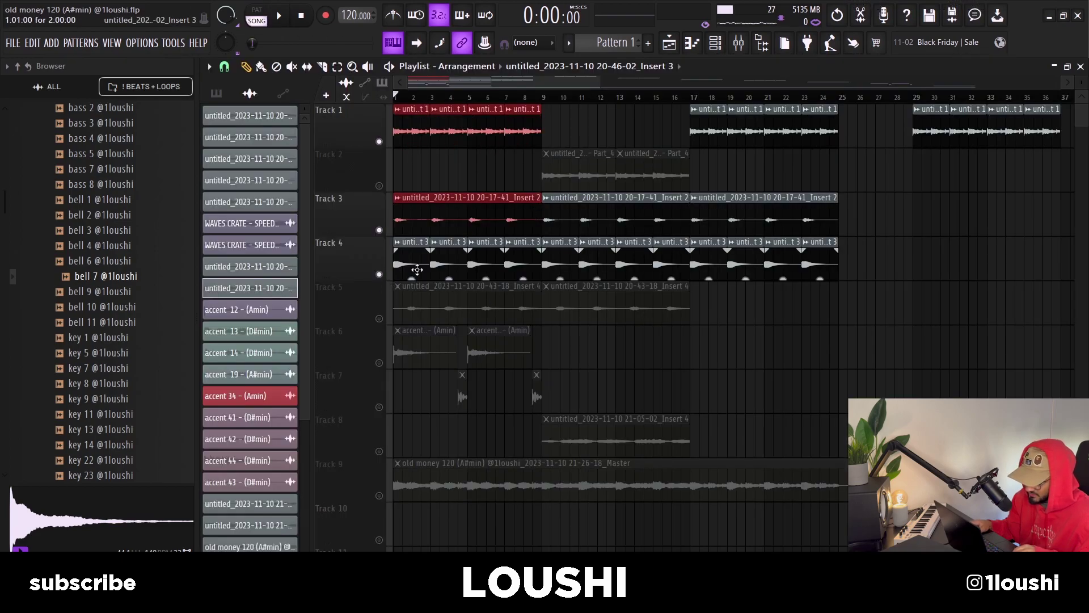
Open the Sampler settings for Track 4's Bass - Troubled clip.
{"action": "double_click", "coordinate": [405, 261]}
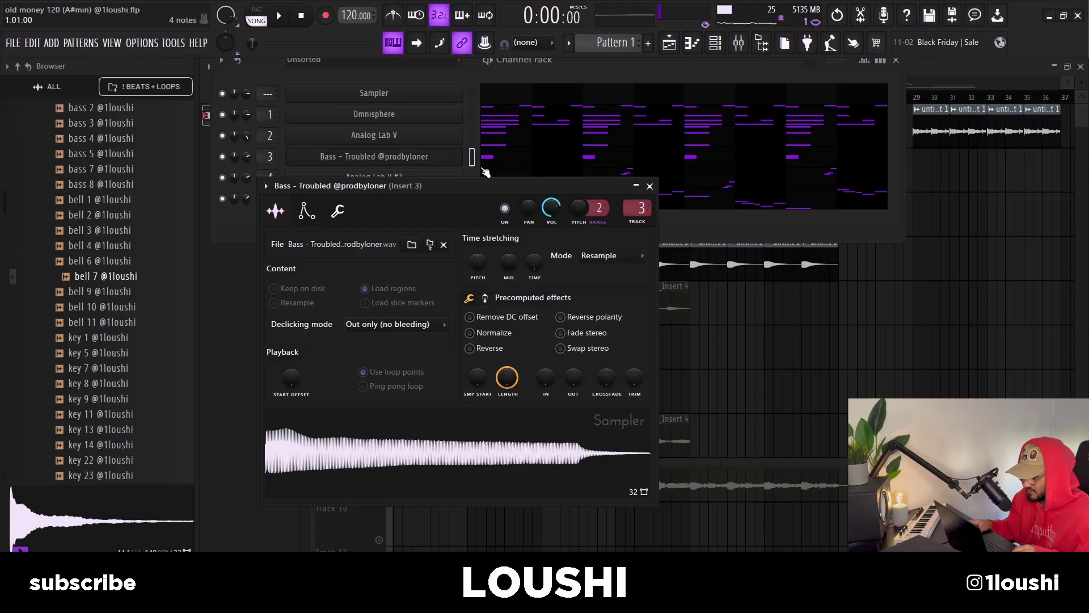
Show the Bass - Troubled A#4 notes in the piano roll and play the bass pattern.
{"action": "left_click", "coordinate": [486, 172]}
{"action": "scroll", "coordinate": [474, 242], "scroll_direction": "down", "scroll_amount": 2}
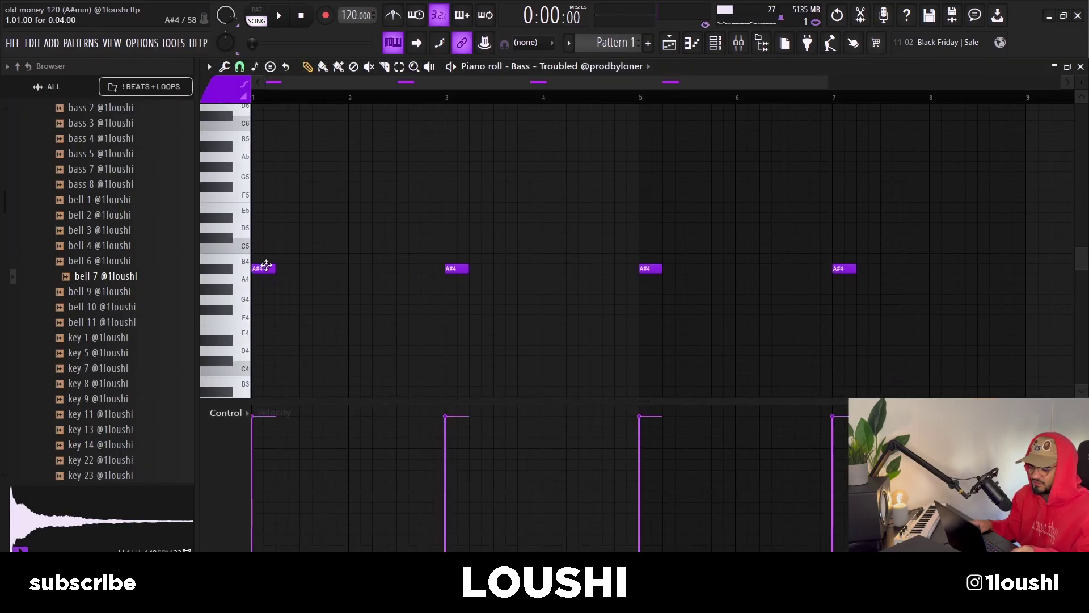
{"action": "key", "text": "space"}
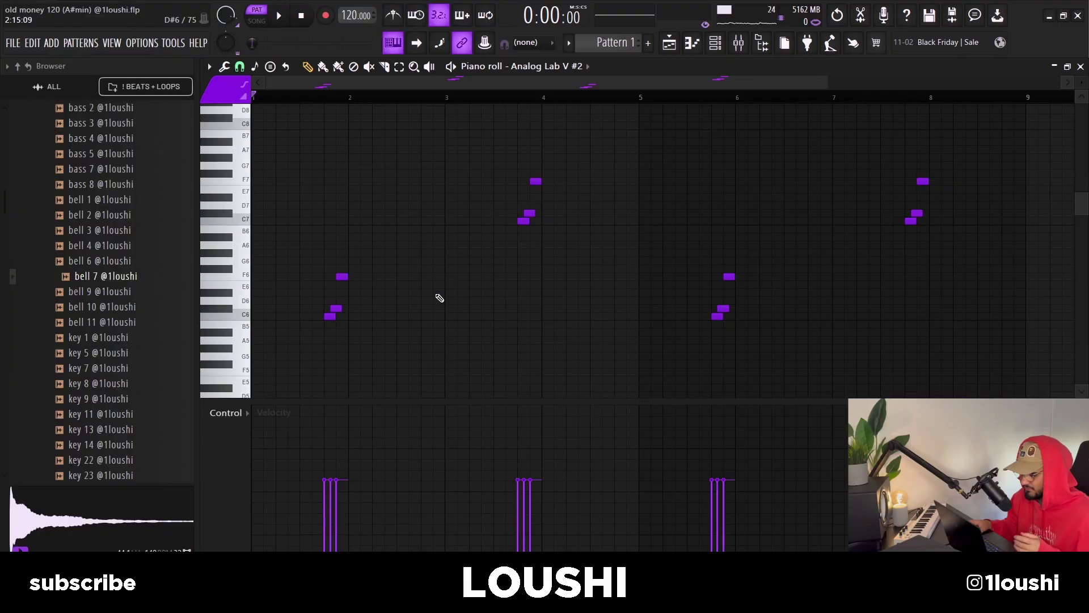
Reveal Analog Lab V #2's Deadly preset, then select and deselect the Track 6–7 accent clips.
{"action": "left_click", "coordinate": [716, 48]}
{"action": "left_click", "coordinate": [469, 175]}
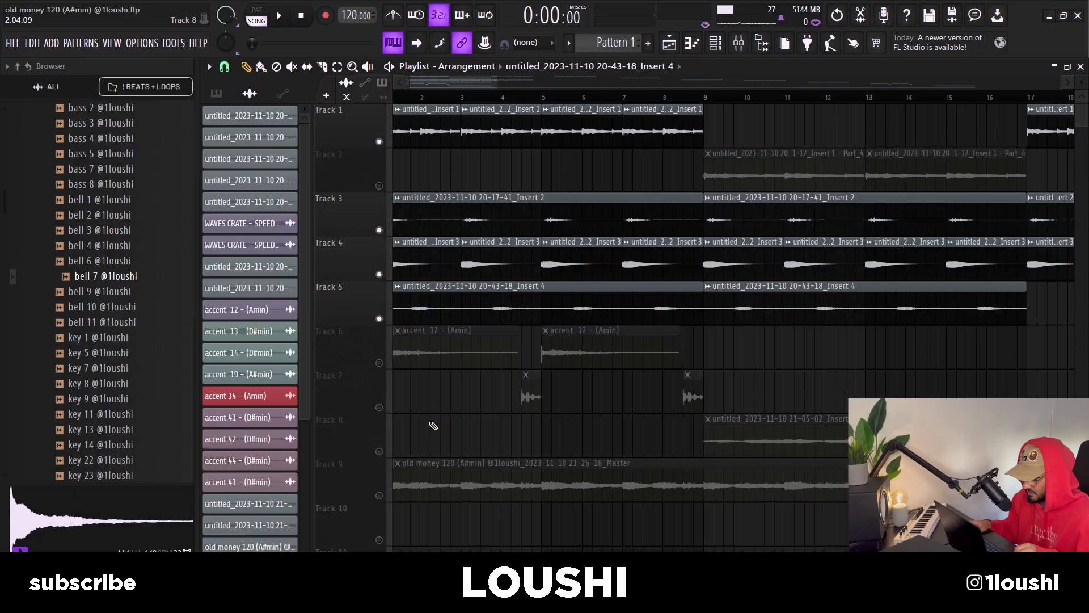
{"action": "left_click_drag", "start_coordinate": [686, 397], "coordinate": [397, 365]}
{"action": "left_click", "coordinate": [499, 432]}
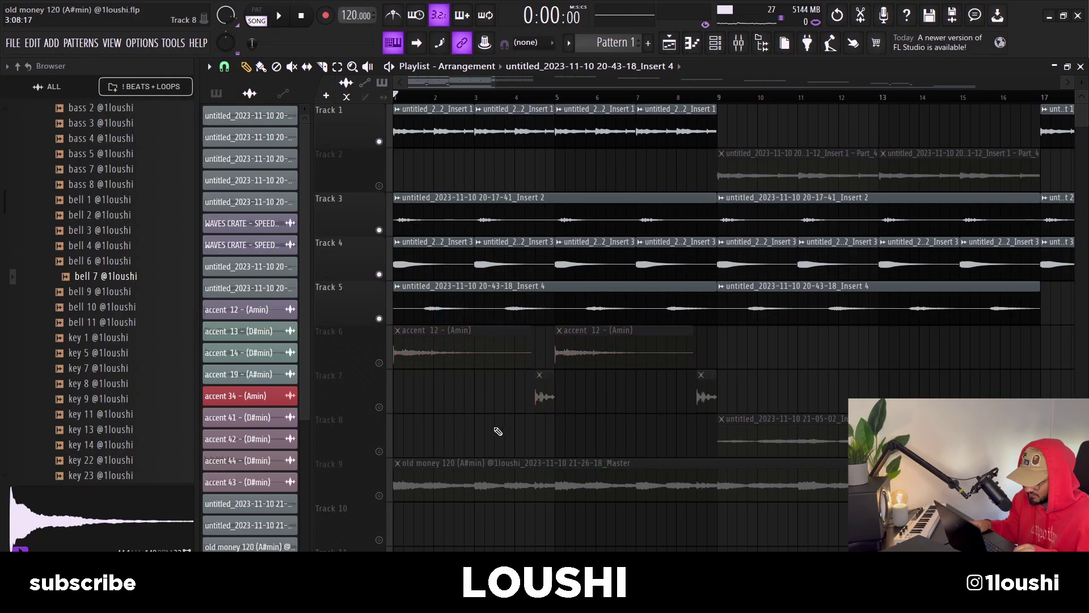
Unmute Tracks 6 and 7 and expand the ethereal echoes sound kit folder in the Browser.
{"action": "left_click", "coordinate": [379, 363]}
{"action": "left_click", "coordinate": [379, 407]}
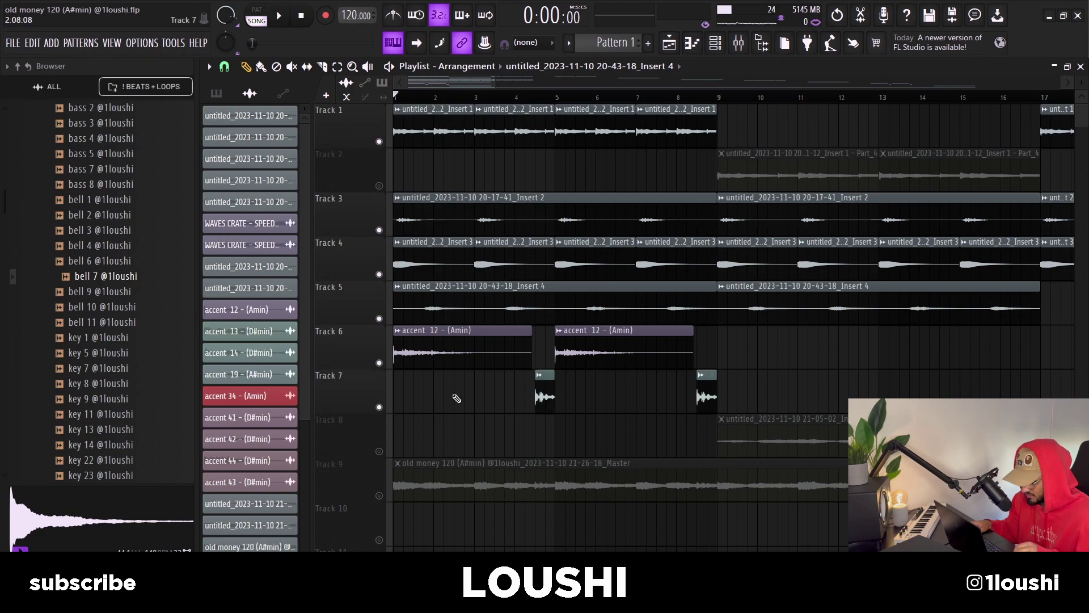
{"action": "scroll", "coordinate": [502, 355], "scroll_direction": "up", "scroll_amount": 3}
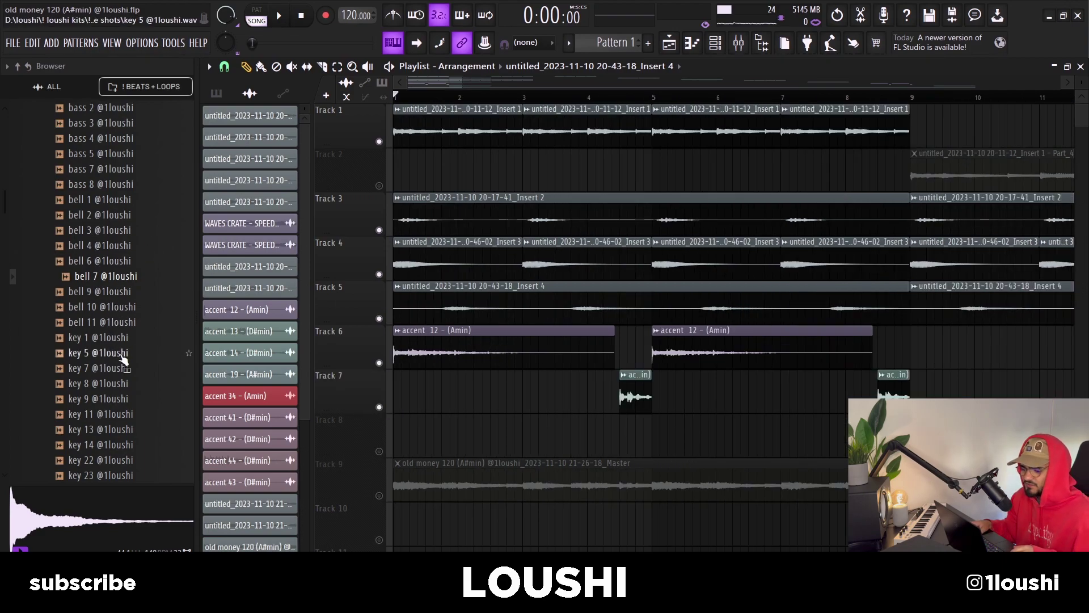
{"action": "scroll", "coordinate": [120, 346], "scroll_direction": "up", "scroll_amount": 4}
{"action": "left_click", "coordinate": [92, 208]}
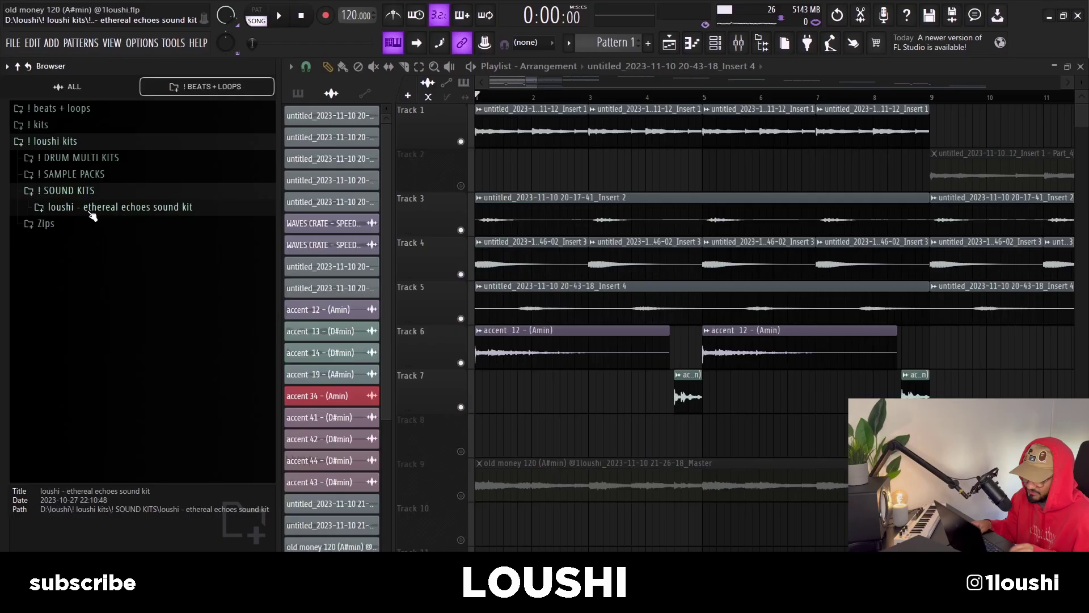
{"action": "left_click", "coordinate": [173, 210]}
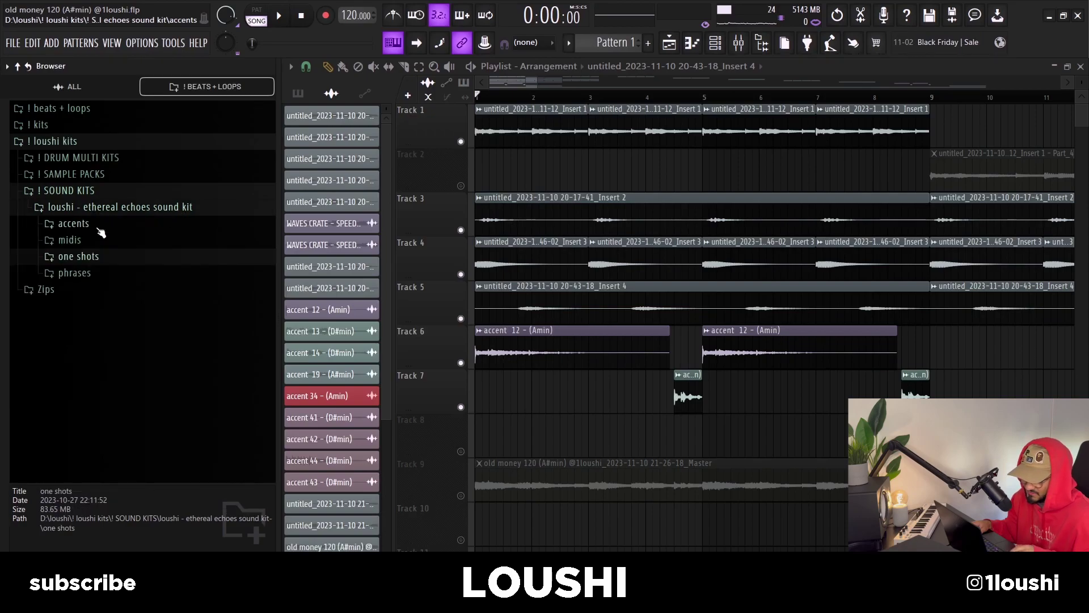
Inspect the accent 12 - (Amin) clip's audio settings and play the arrangement through bars 1–8.
{"action": "left_click_drag", "start_coordinate": [931, 458], "coordinate": [502, 354]}
{"action": "left_click", "coordinate": [608, 408]}
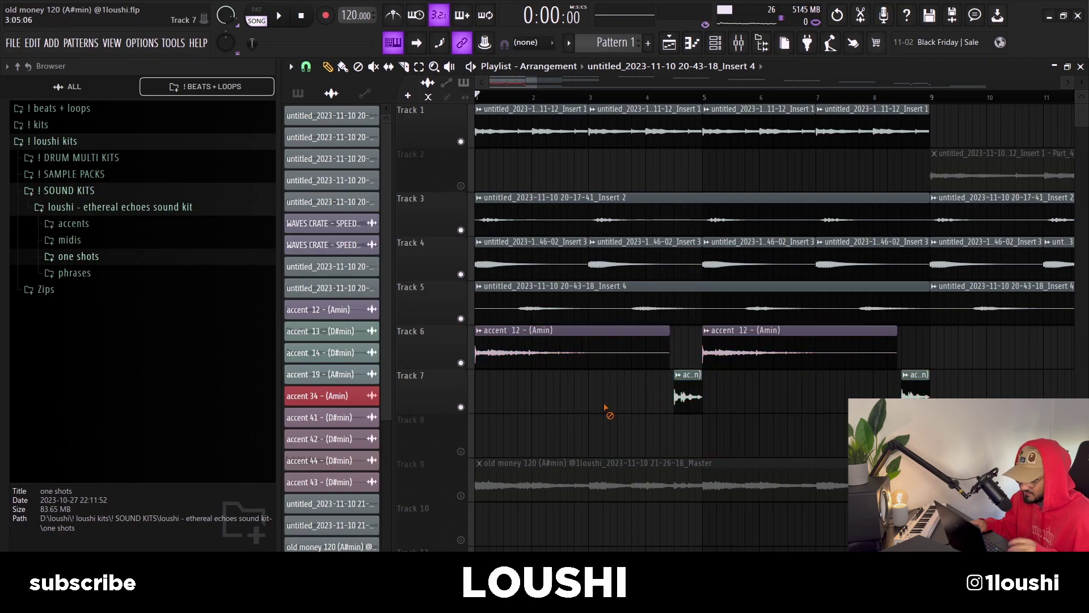
{"action": "double_click", "coordinate": [570, 350]}
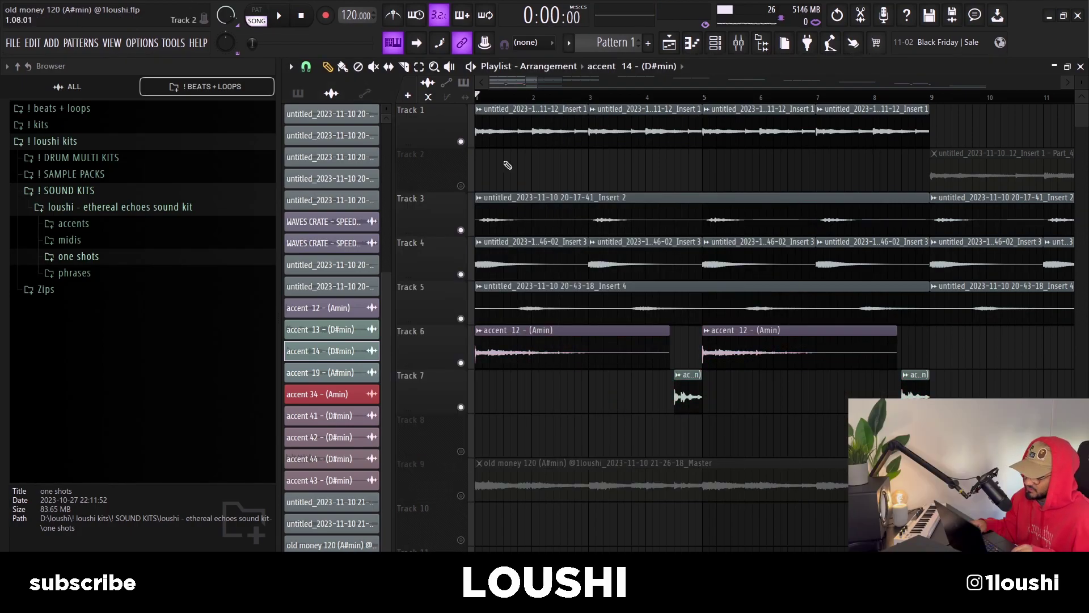
{"action": "scroll", "coordinate": [665, 305], "scroll_direction": "down", "scroll_amount": 2}
{"action": "key", "text": "space"}
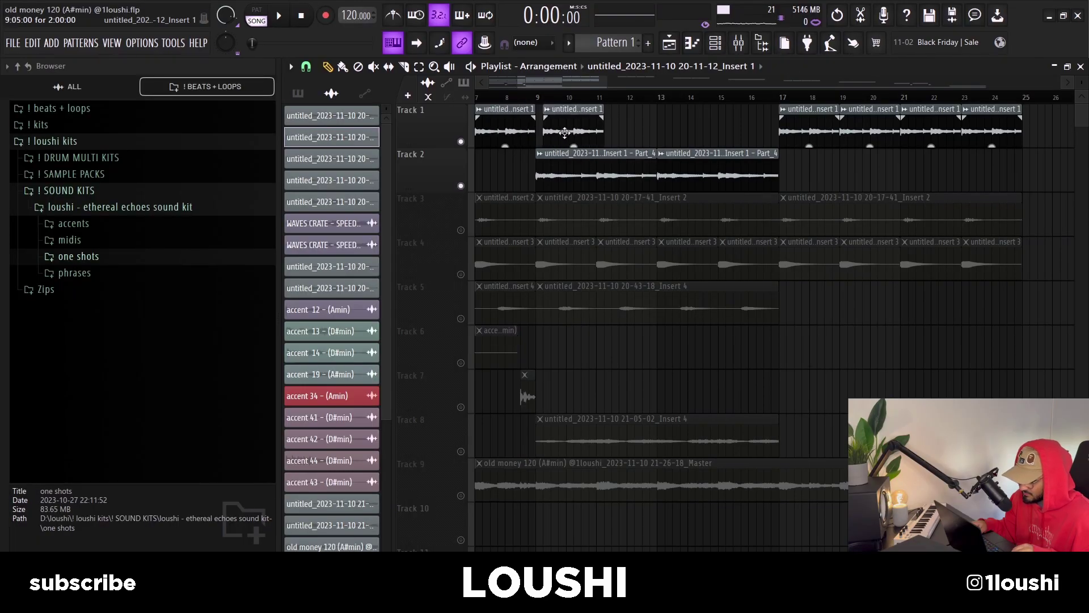
Check the Track 1 and Track 2 clip settings, solo Track 1, and stop playback.
{"action": "double_click", "coordinate": [580, 120]}
{"action": "key", "text": "Escape"}
{"action": "double_click", "coordinate": [626, 168]}
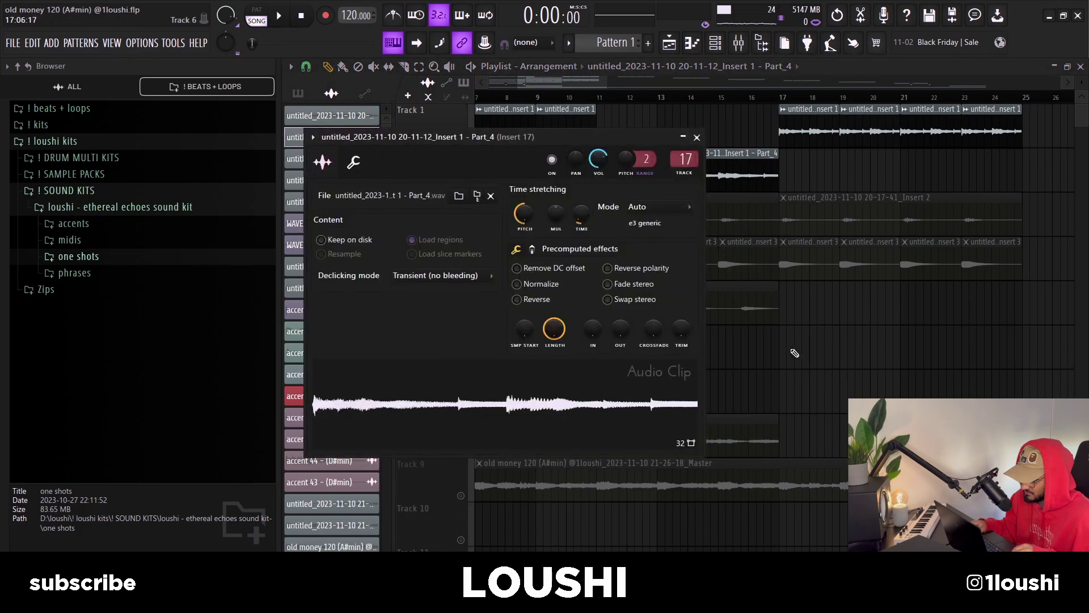
{"action": "key", "text": "Escape"}
{"action": "left_click", "coordinate": [460, 141], "text": "ctrl"}
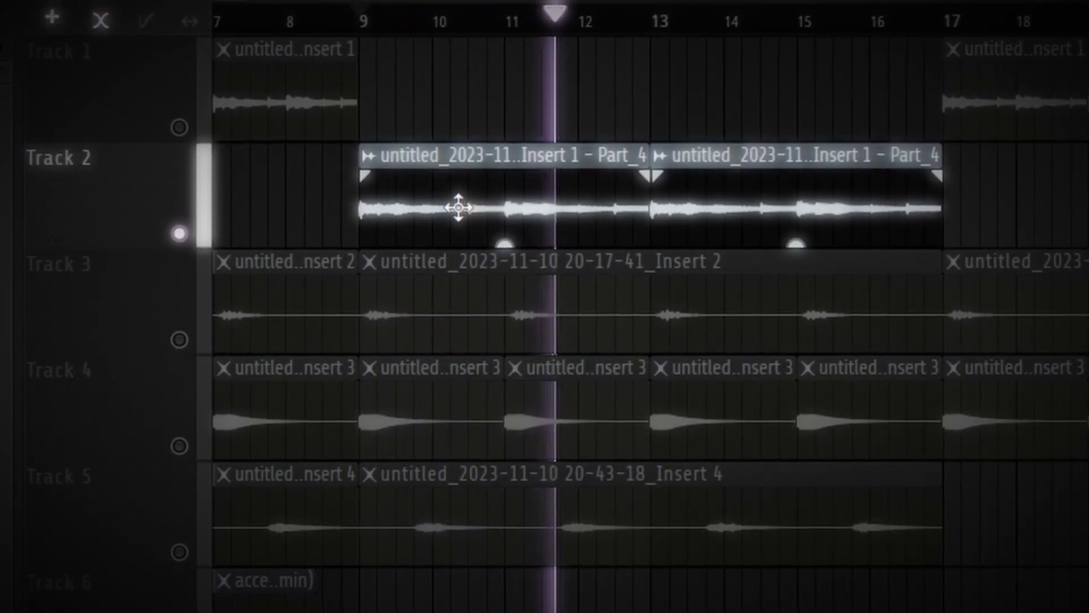
{"action": "double_click", "coordinate": [458, 207]}
{"action": "key", "text": "space"}
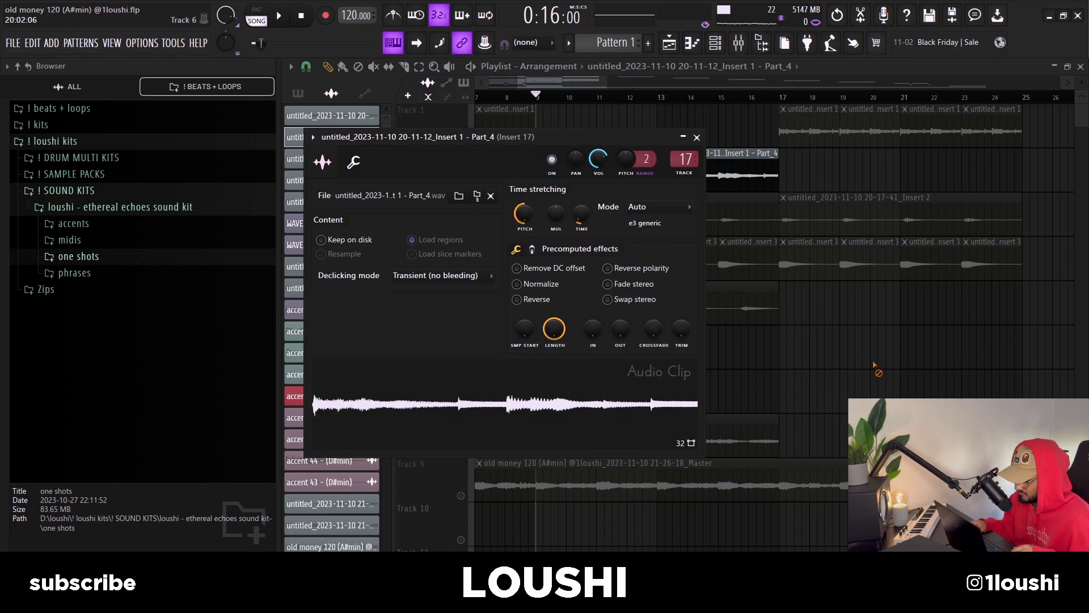
{"action": "key", "text": "Escape"}
Unmute Tracks 3, 4, 5 and 8, and bring up the Channel Rack.
{"action": "left_click", "coordinate": [460, 230]}
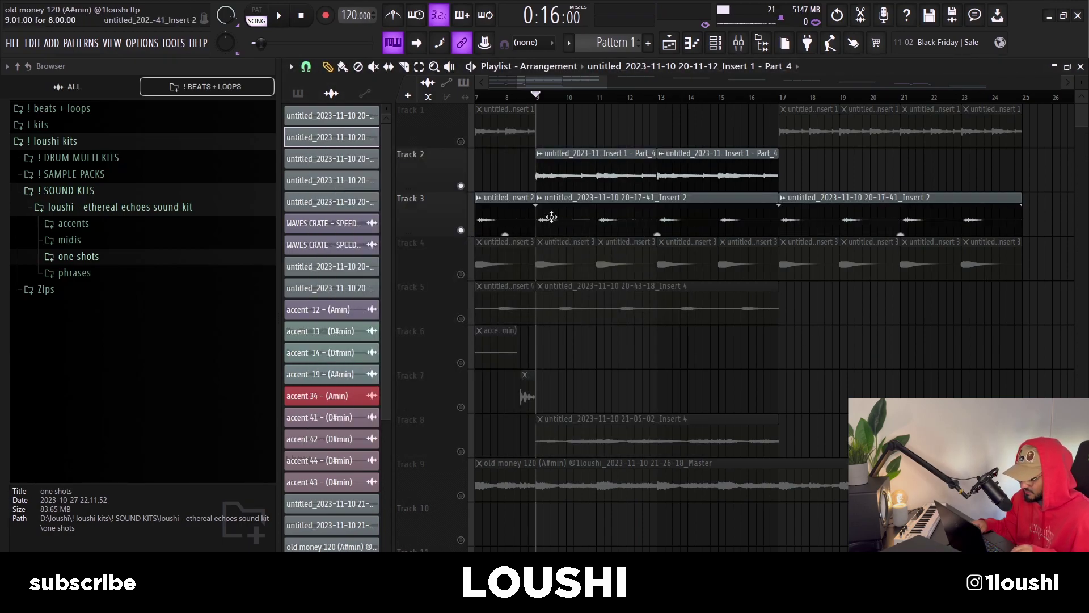
{"action": "left_click", "coordinate": [540, 242]}
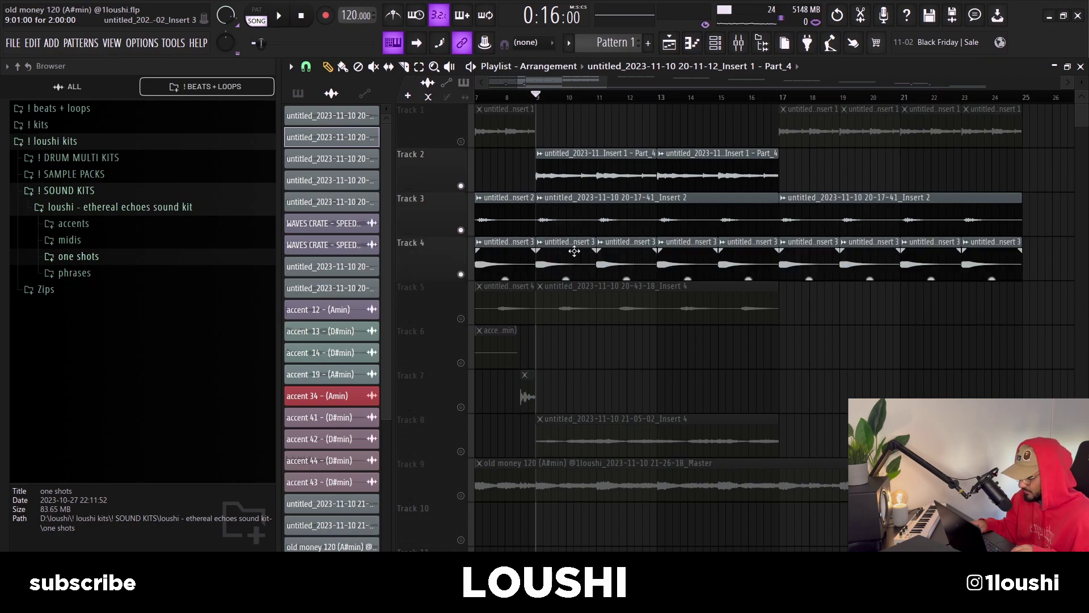
{"action": "left_click", "coordinate": [460, 318]}
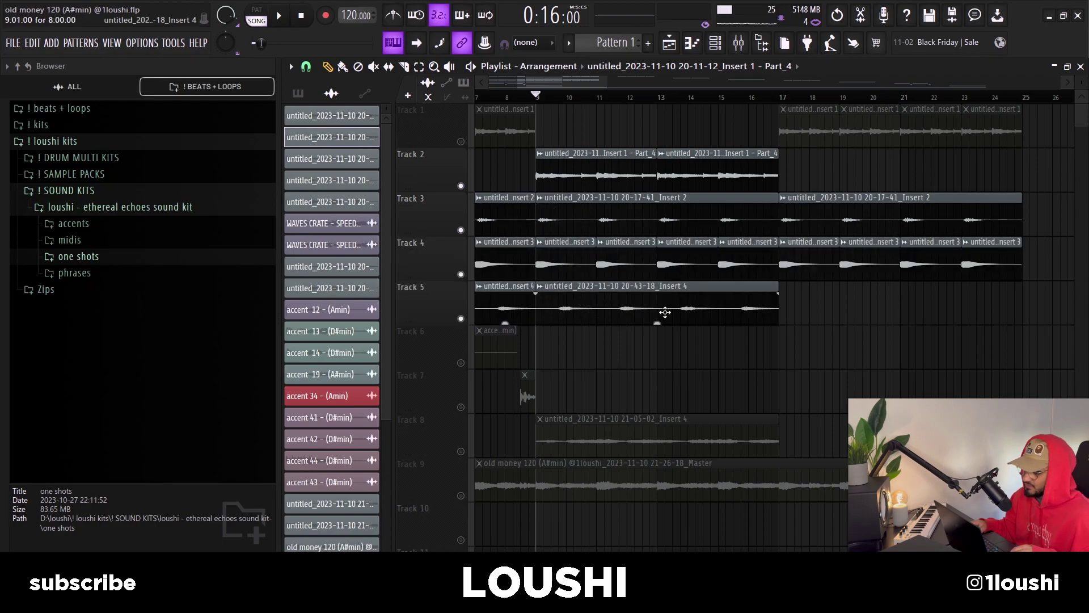
{"action": "left_click", "coordinate": [460, 451]}
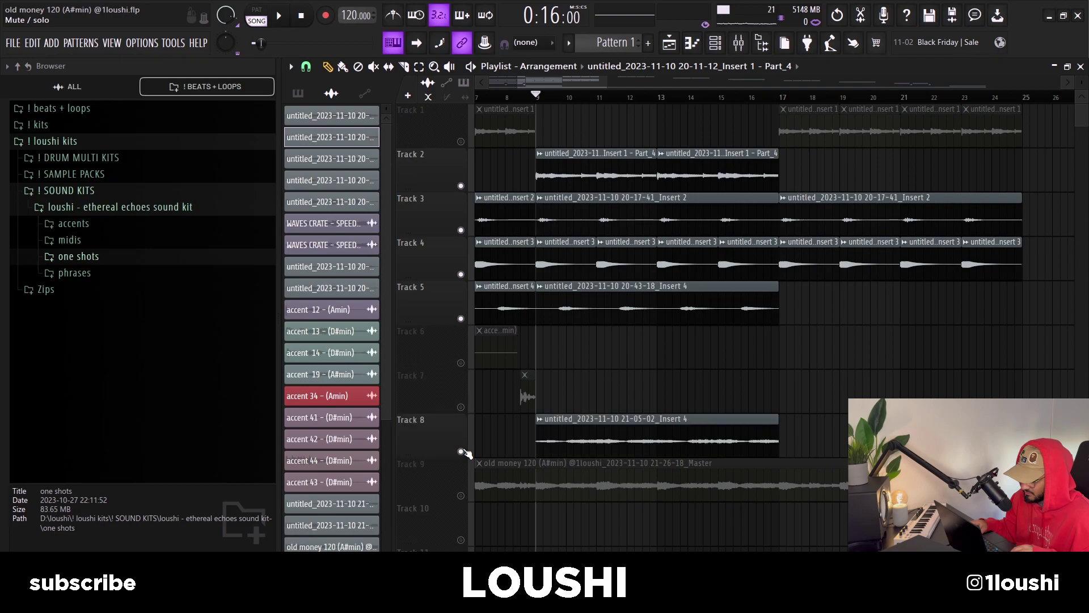
{"action": "left_click", "coordinate": [715, 44]}
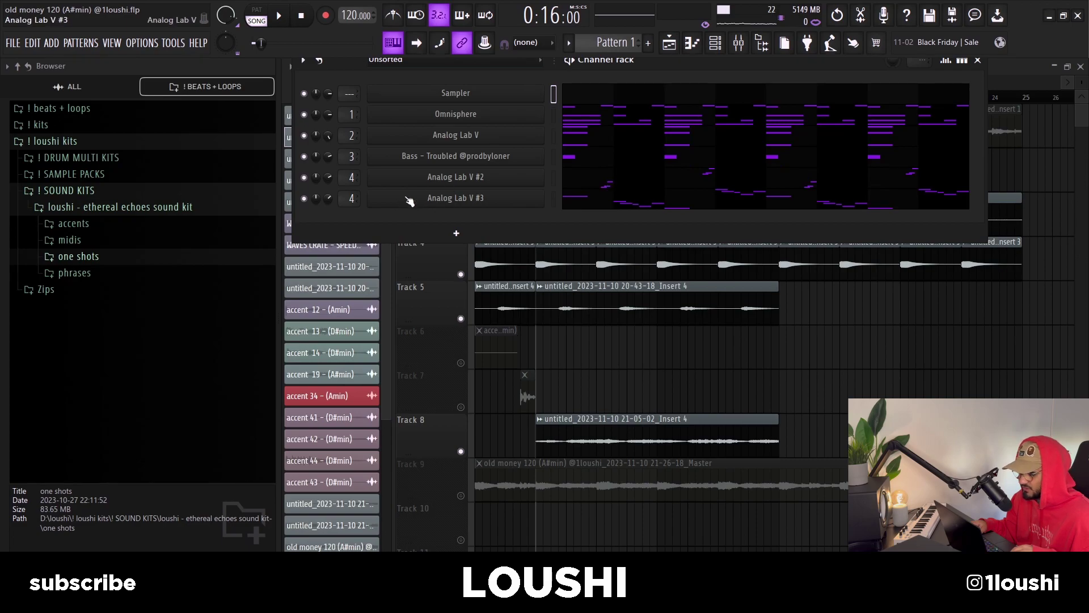
Open the Analog Lab V #3 melody in the Piano roll and scroll through its notes.
{"action": "left_click", "coordinate": [565, 199]}
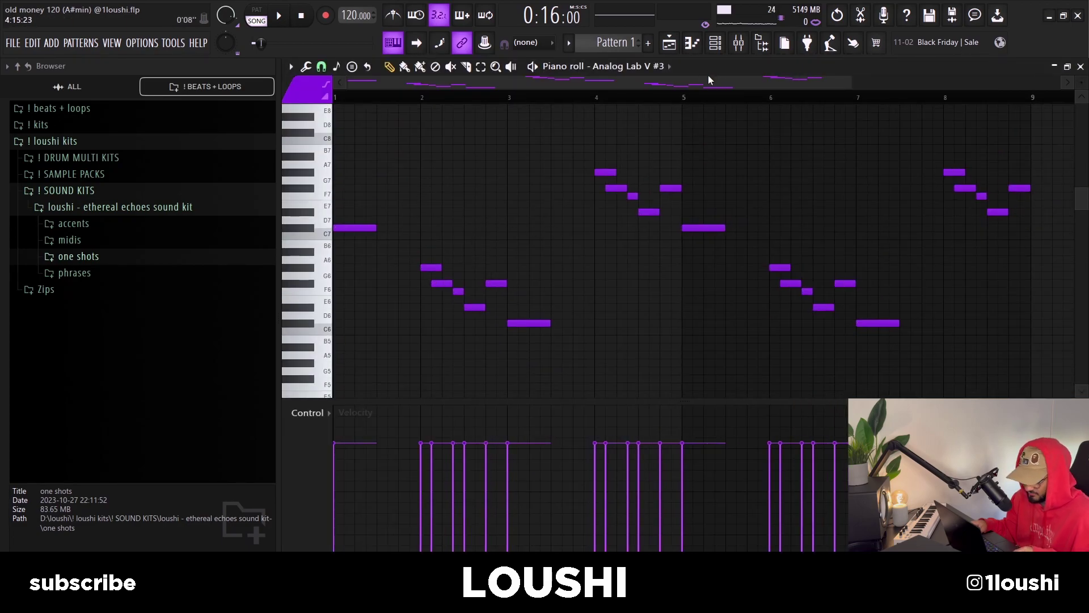
{"action": "scroll", "coordinate": [413, 321], "scroll_direction": "down", "scroll_amount": 1}
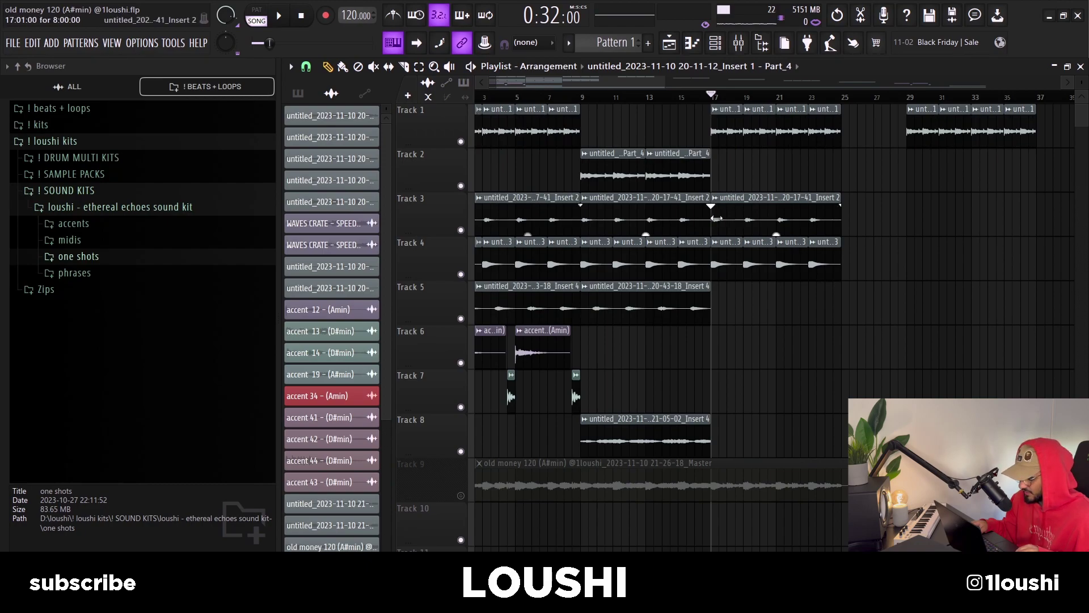
Start playback of the arrangement.
{"action": "key", "text": "space"}
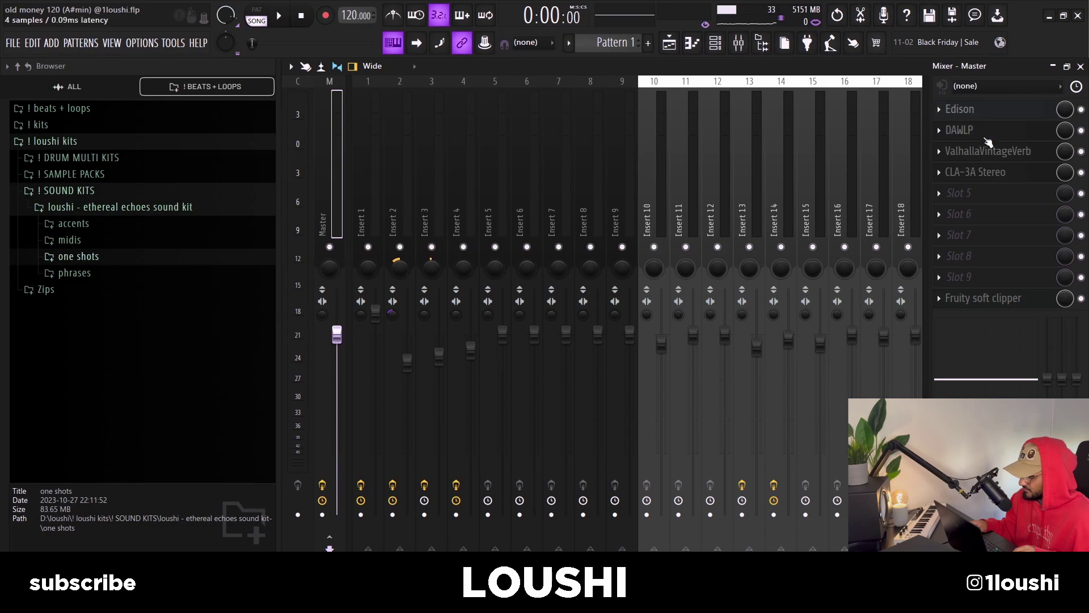
Open the Master's DAWLP effect, then the CLA-3A Stereo compressor window.
{"action": "left_click", "coordinate": [986, 136]}
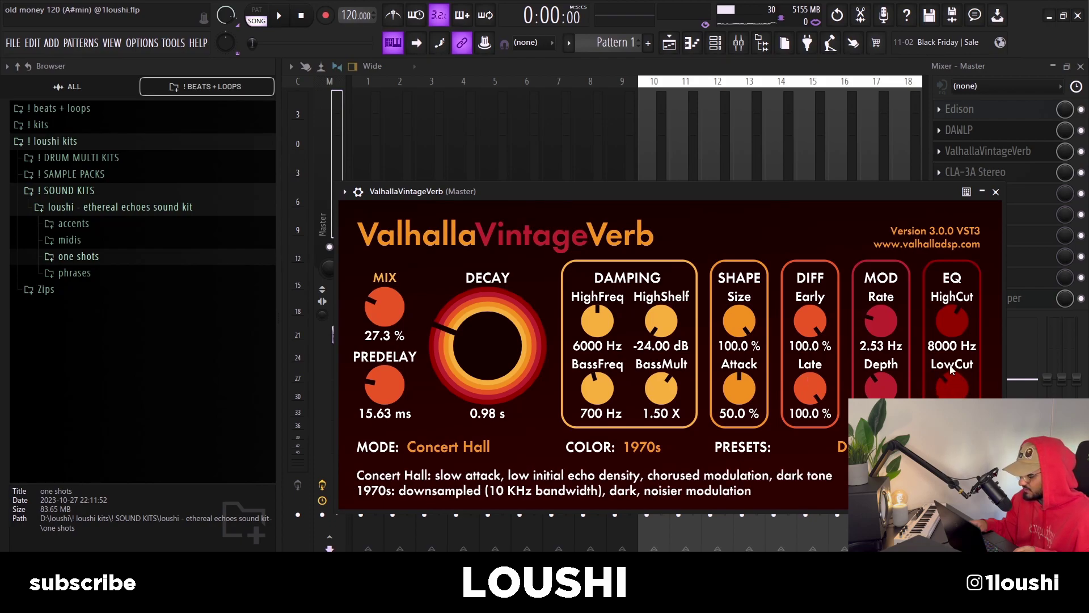
{"action": "left_click", "coordinate": [976, 172]}
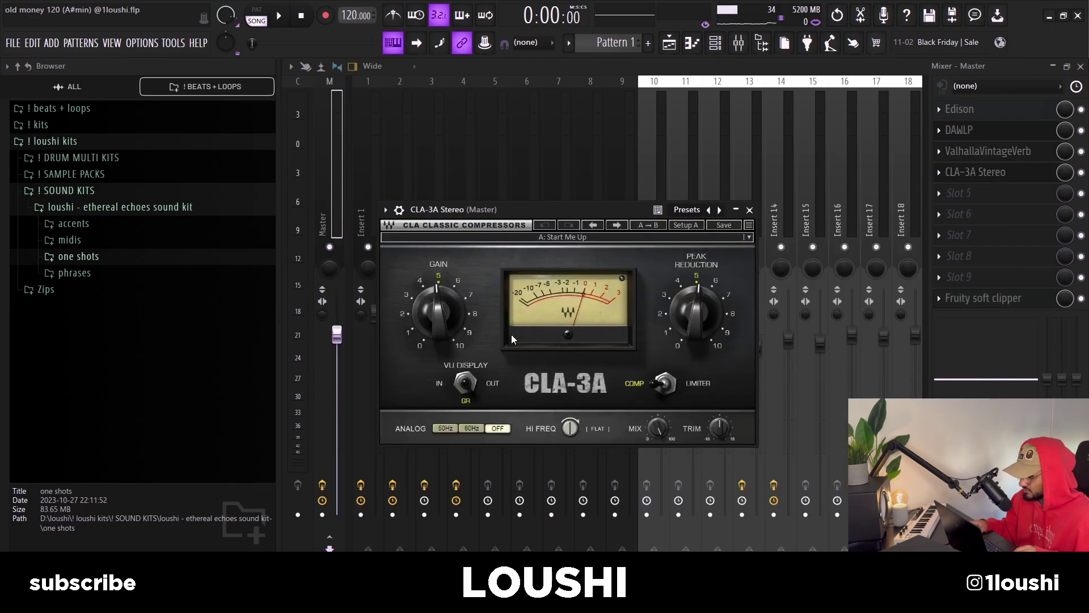